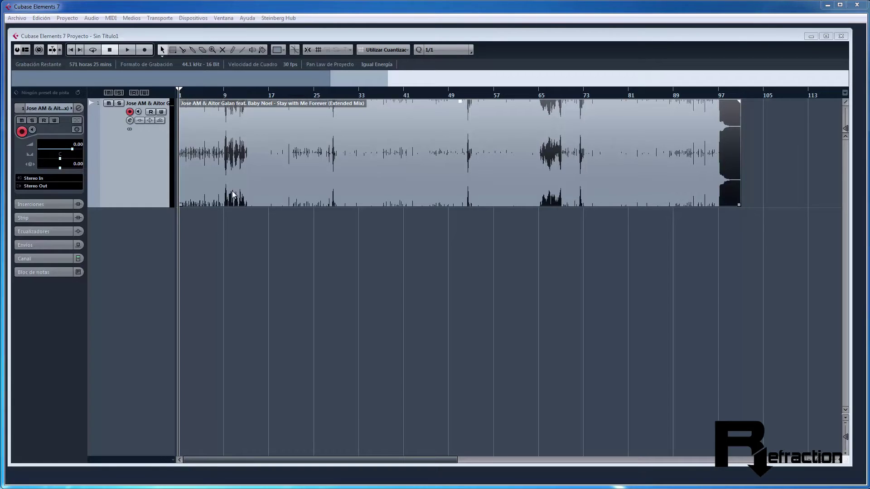
- Show the transport panel and play the opening bars of the song
{"action": "left_click", "coordinate": [216, 104]}
{"action": "key", "text": "F2"}
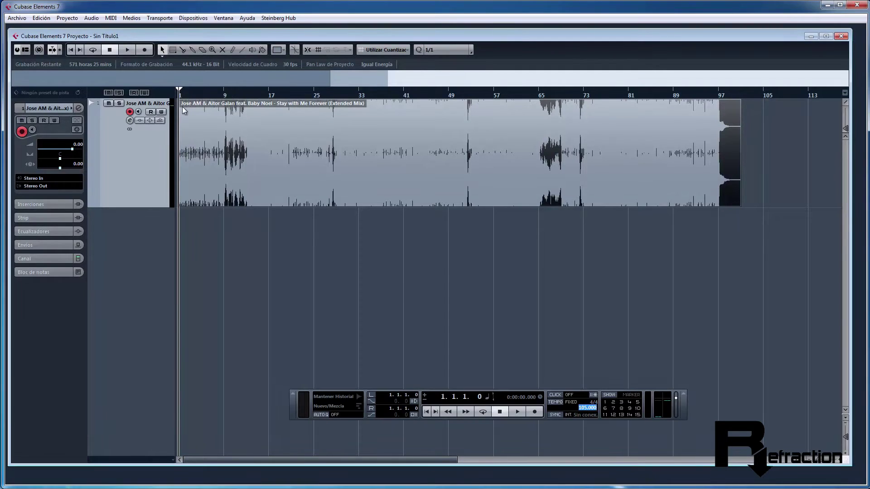
{"action": "left_click_drag", "start_coordinate": [194, 95], "coordinate": [168, 122]}
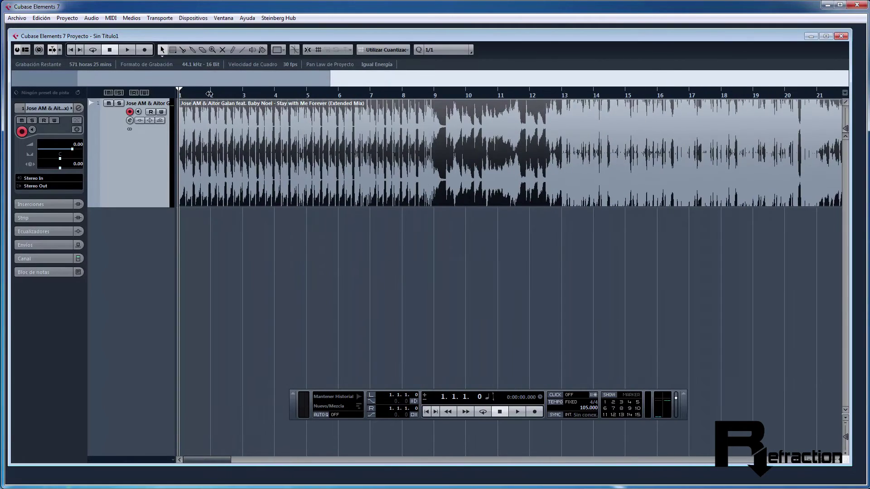
{"action": "left_click", "coordinate": [129, 52]}
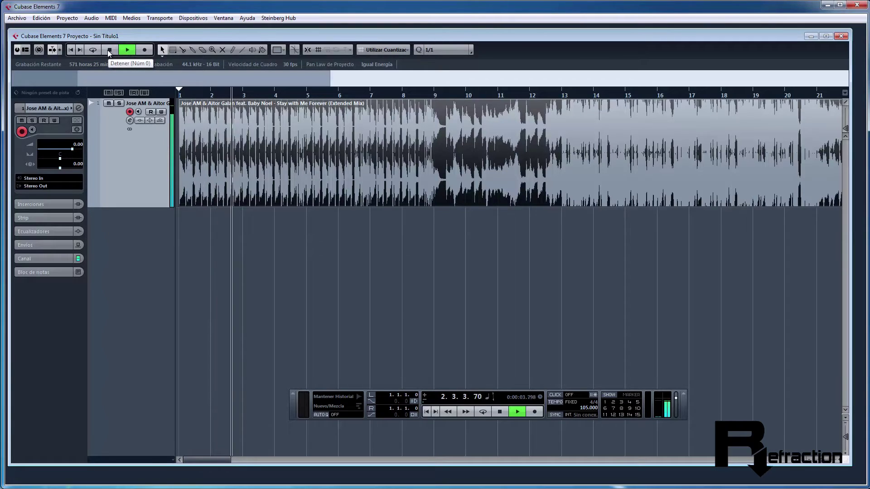
{"action": "left_click", "coordinate": [109, 51]}
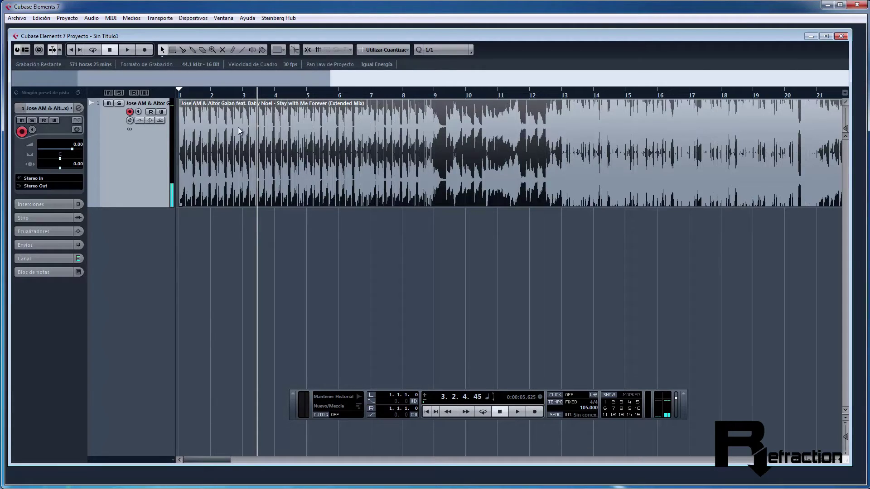
- Turn on snapping, trim the start of the audio event to bar 8 and move the shortened event back to bar 1
{"action": "left_click", "coordinate": [306, 50]}
{"action": "left_click_drag", "start_coordinate": [181, 203], "coordinate": [407, 205]}
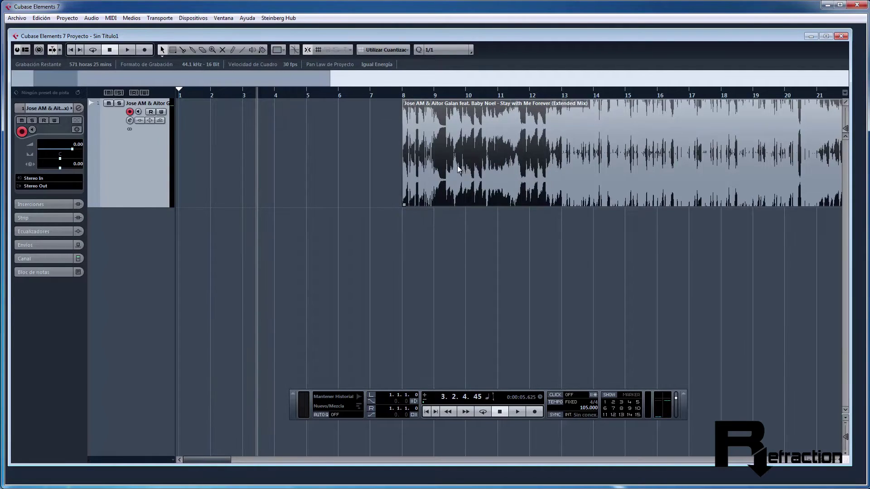
{"action": "left_click_drag", "start_coordinate": [458, 169], "coordinate": [237, 166]}
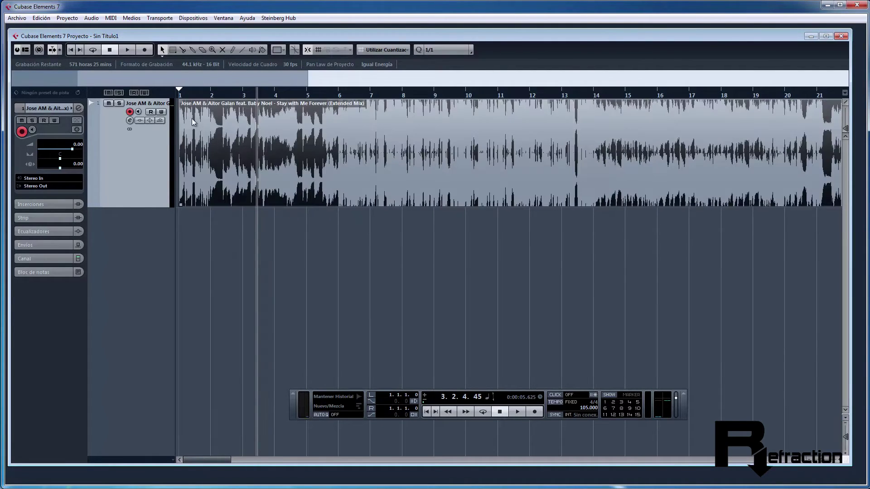
- Split the audio event at bar 2 and return to the selection tool
{"action": "right_click", "coordinate": [232, 240]}
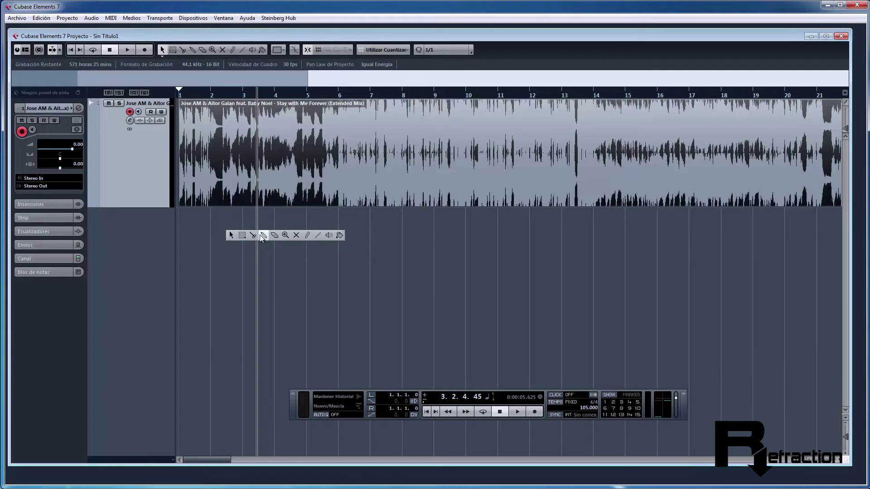
{"action": "left_click", "coordinate": [253, 235]}
{"action": "left_click", "coordinate": [211, 148]}
{"action": "right_click", "coordinate": [220, 241]}
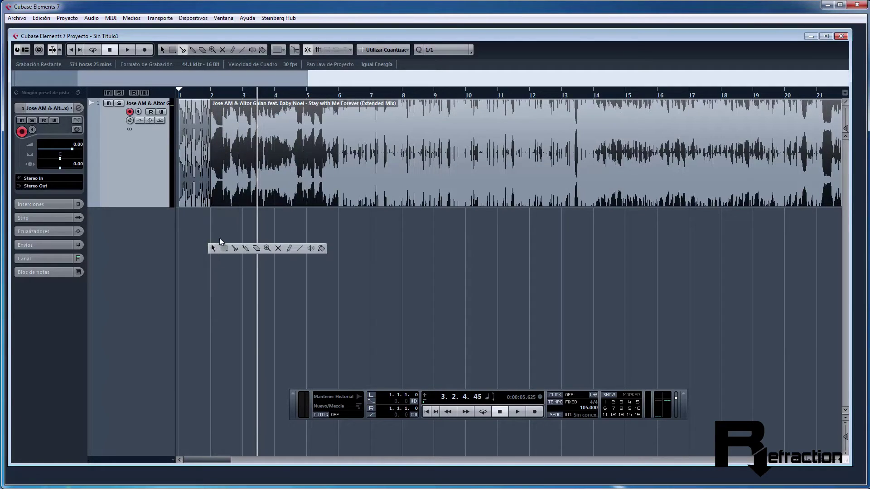
{"action": "left_click", "coordinate": [213, 250]}
- Add a fade-in over the whole first event, from bar 1 to bar 2, and play the intro
{"action": "left_click_drag", "start_coordinate": [183, 95], "coordinate": [164, 128]}
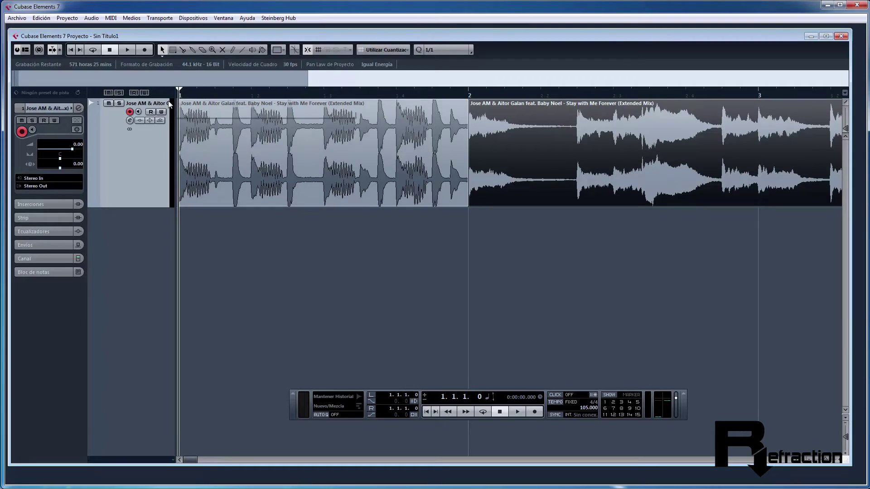
{"action": "left_click_drag", "start_coordinate": [181, 102], "coordinate": [478, 108]}
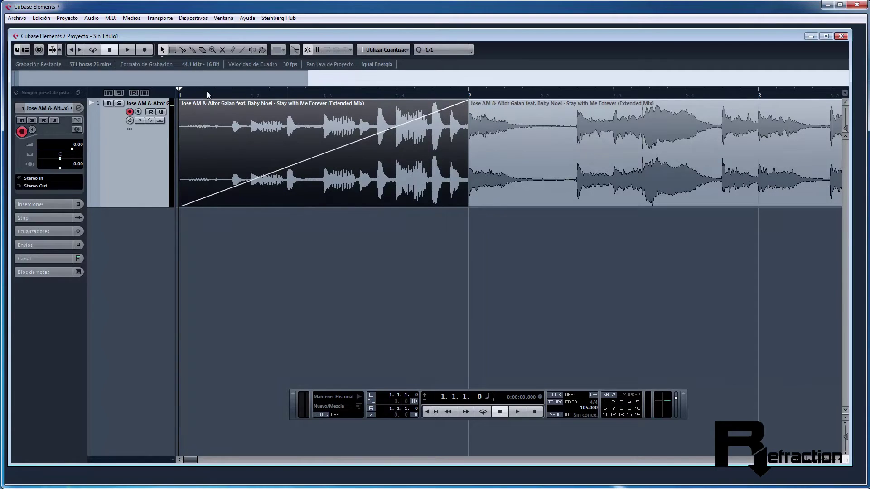
{"action": "left_click_drag", "start_coordinate": [19, 76], "coordinate": [110, 76]}
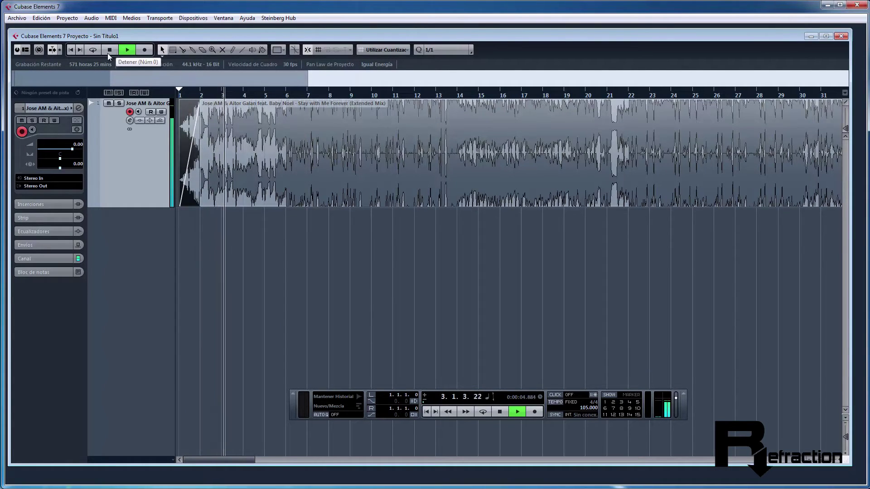
{"action": "left_click", "coordinate": [110, 50]}
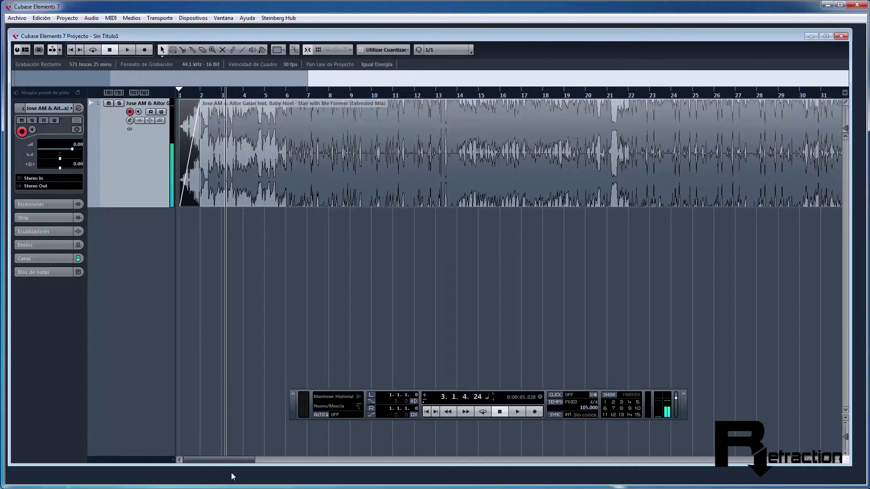
- Play the closing part of the song from bar 74
{"action": "left_click_drag", "start_coordinate": [229, 461], "coordinate": [377, 453]}
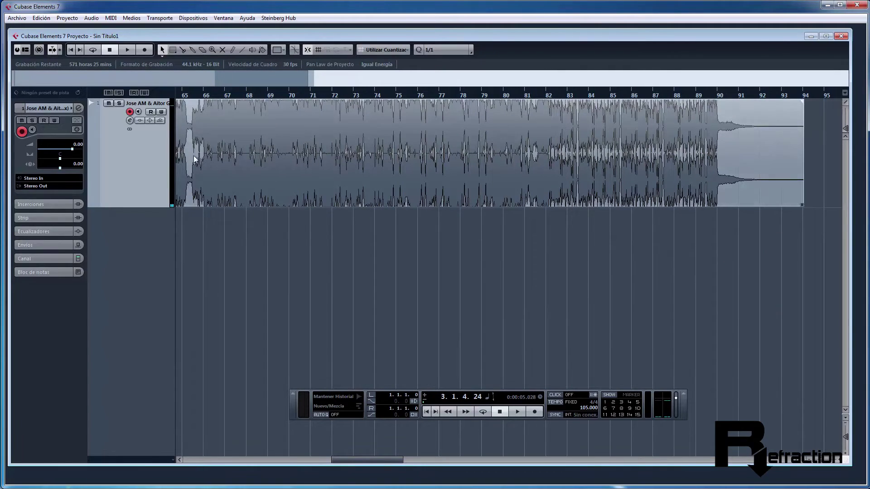
{"action": "left_click", "coordinate": [127, 50]}
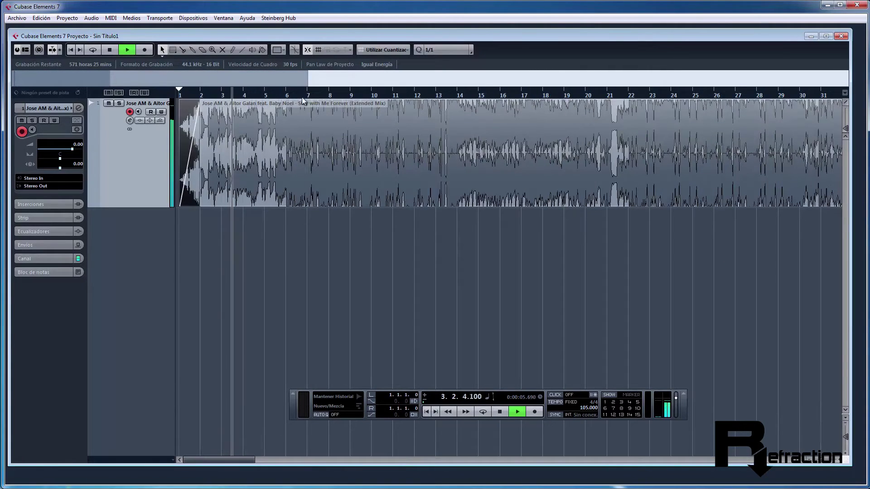
{"action": "left_click_drag", "start_coordinate": [247, 458], "coordinate": [390, 453]}
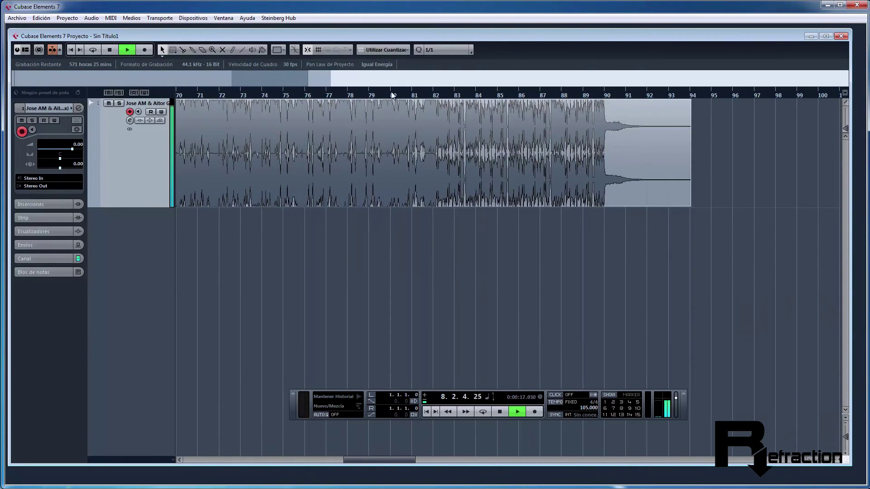
{"action": "left_click", "coordinate": [261, 97]}
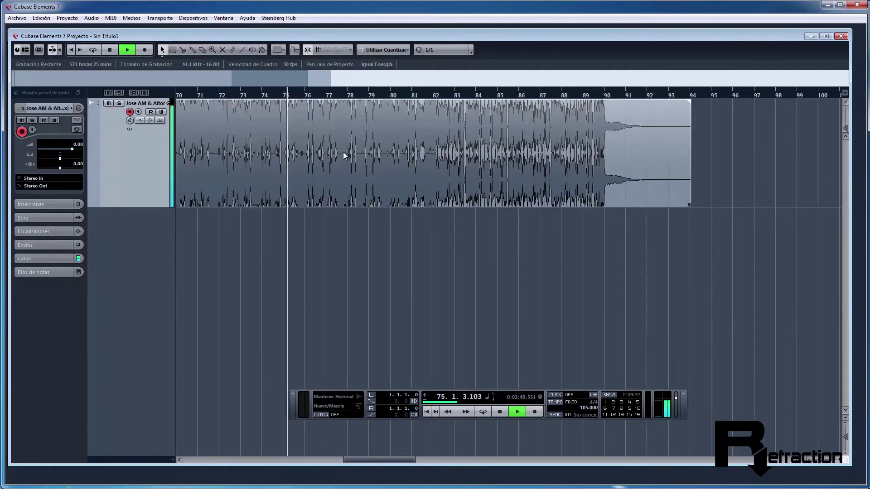
- Stop playback, split the audio at bars 83, 87 and 79, and return to the selection tool
{"action": "right_click", "coordinate": [354, 246]}
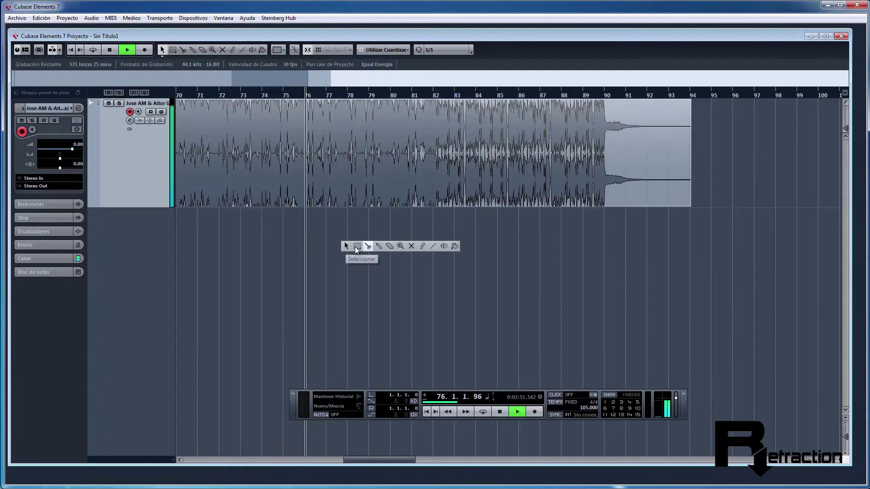
{"action": "left_click", "coordinate": [370, 247]}
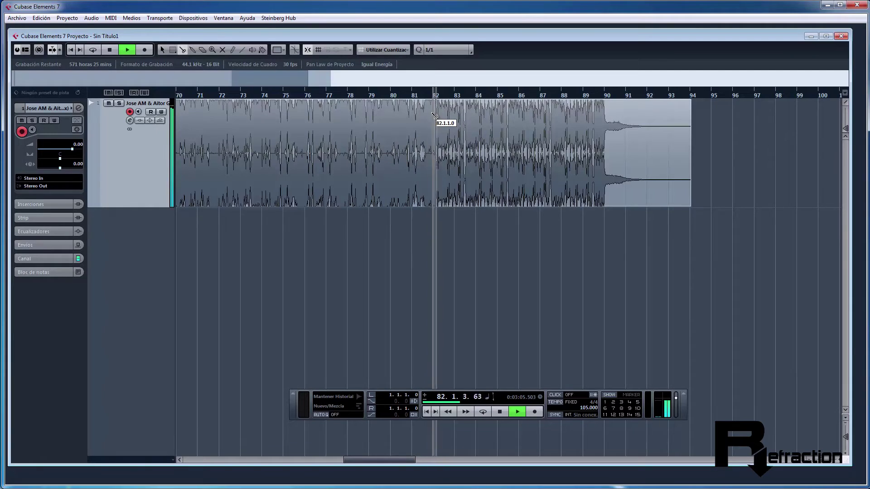
{"action": "left_click", "coordinate": [110, 50]}
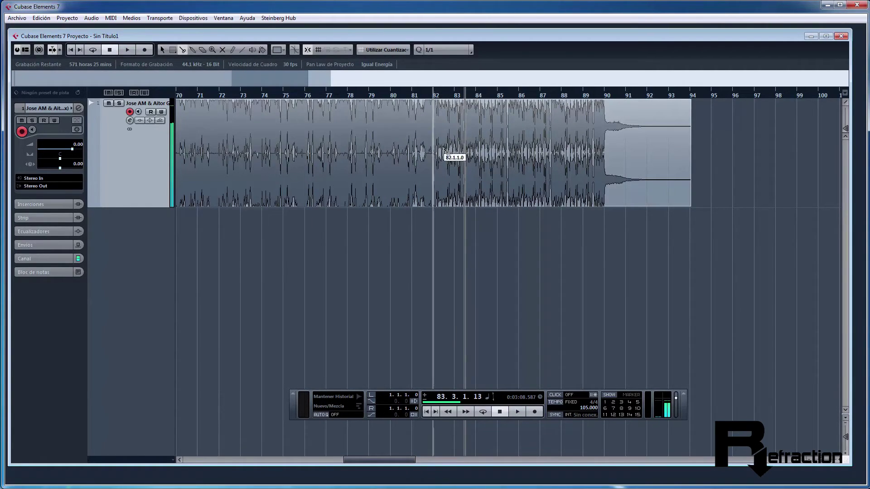
{"action": "left_click", "coordinate": [458, 96]}
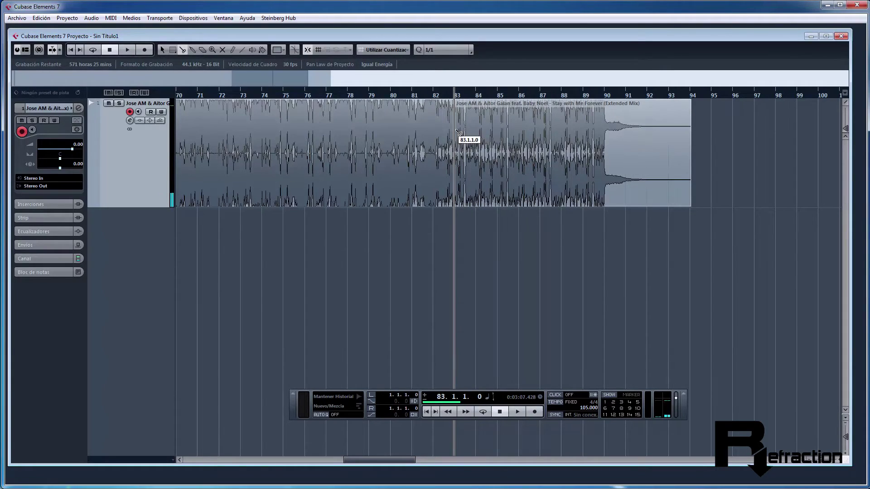
{"action": "left_click", "coordinate": [541, 143]}
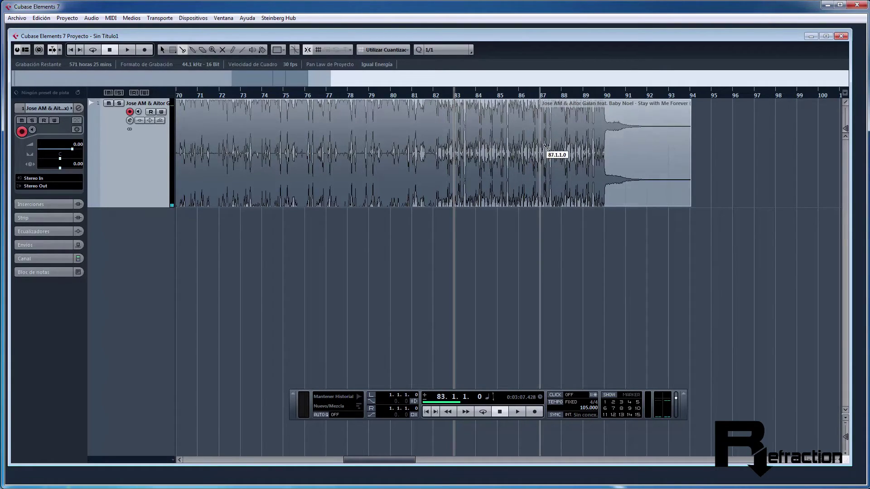
{"action": "left_click", "coordinate": [368, 150]}
{"action": "right_click", "coordinate": [404, 248]}
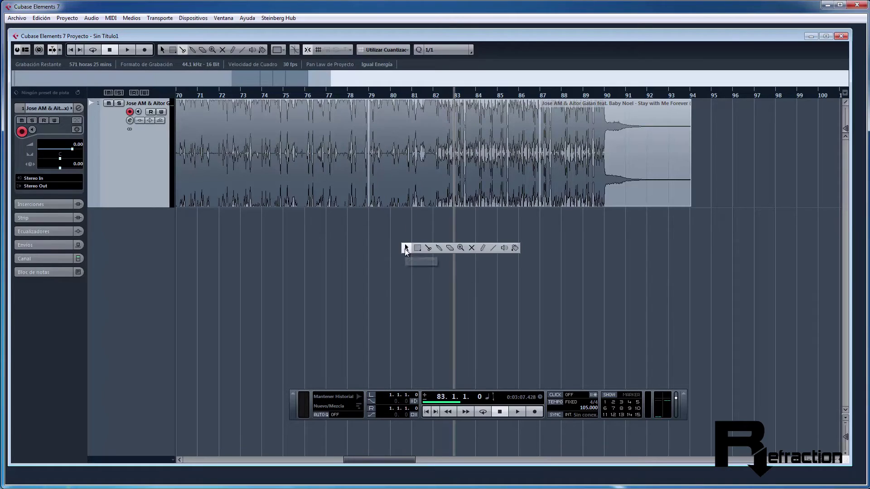
{"action": "left_click", "coordinate": [405, 249]}
- Delete the last audio event, from bar 87 to the end of the song
{"action": "left_click", "coordinate": [619, 154]}
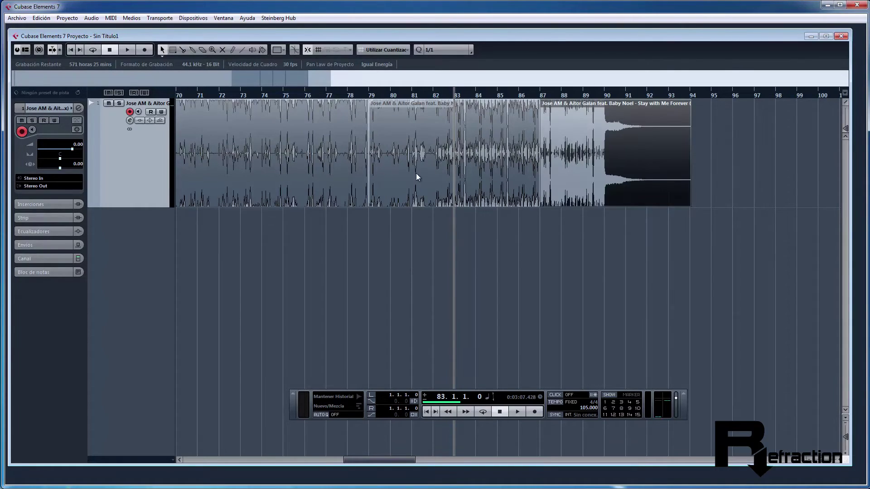
{"action": "left_click_drag", "start_coordinate": [418, 176], "coordinate": [503, 145]}
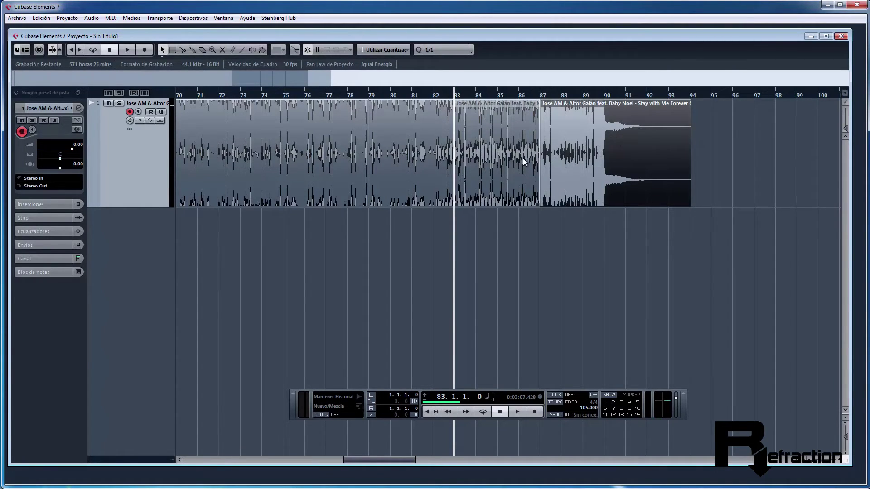
{"action": "key", "text": "Delete"}
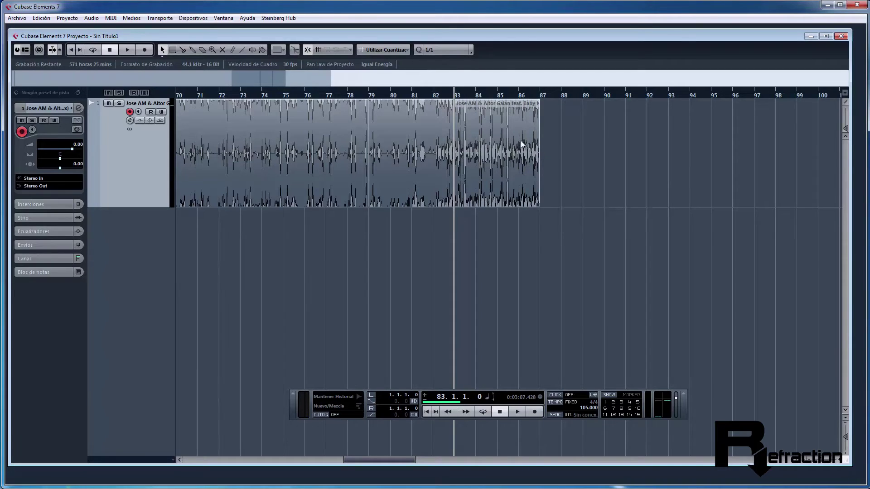
- Add a fade-out over the whole event from bar 83 to bar 87 and listen to it
{"action": "left_click", "coordinate": [521, 140]}
{"action": "left_click_drag", "start_coordinate": [537, 104], "coordinate": [456, 104]}
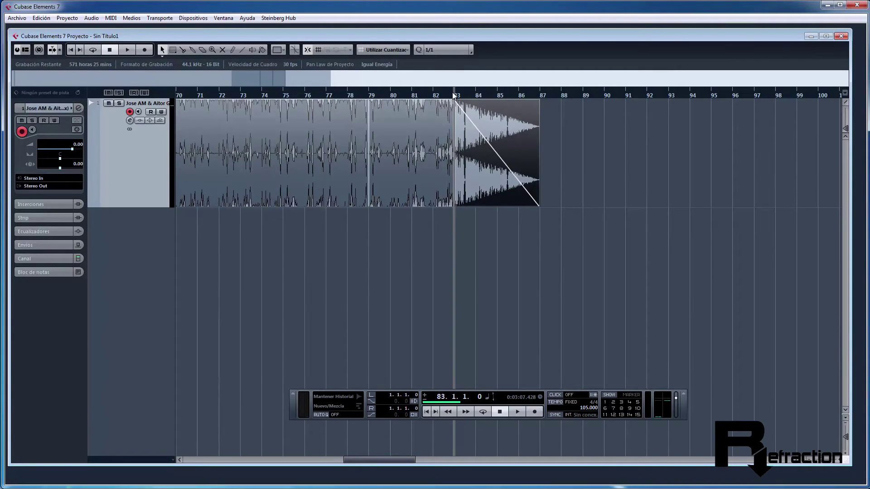
{"action": "left_click", "coordinate": [126, 51]}
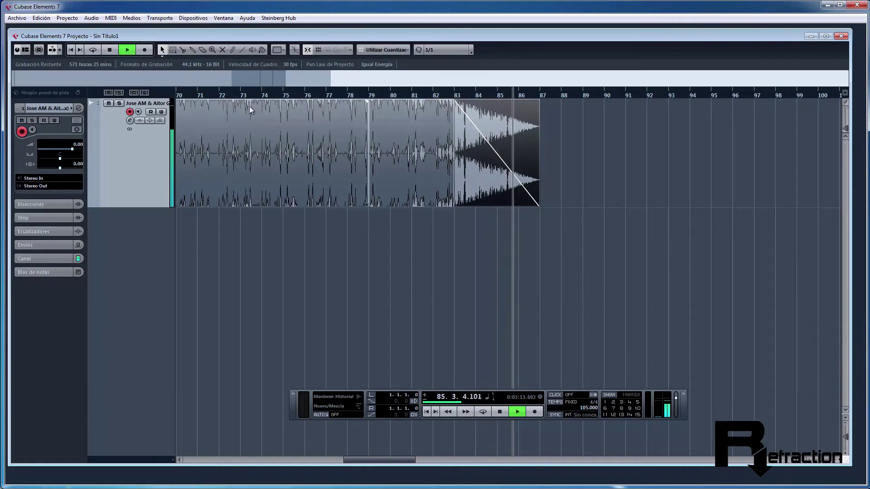
{"action": "left_click", "coordinate": [112, 49]}
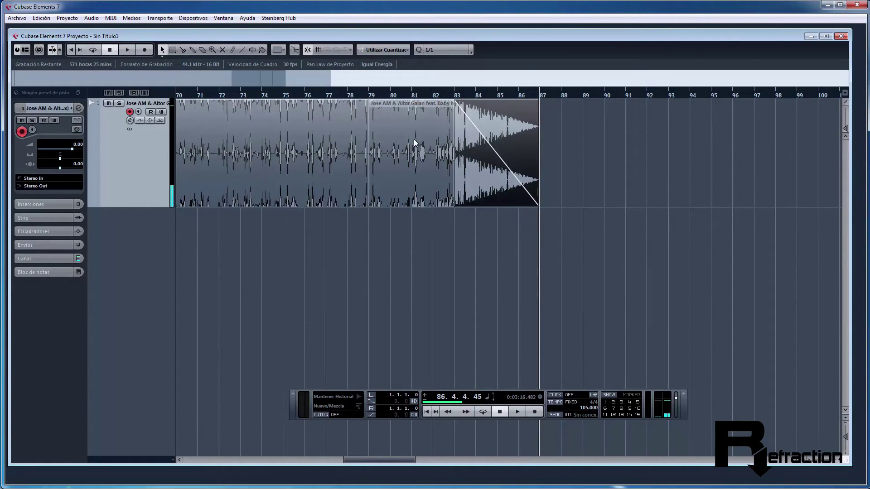
- Select the event that starts at bar 79 and play briefly from bar 82
{"action": "left_click", "coordinate": [425, 144]}
{"action": "left_click", "coordinate": [439, 95]}
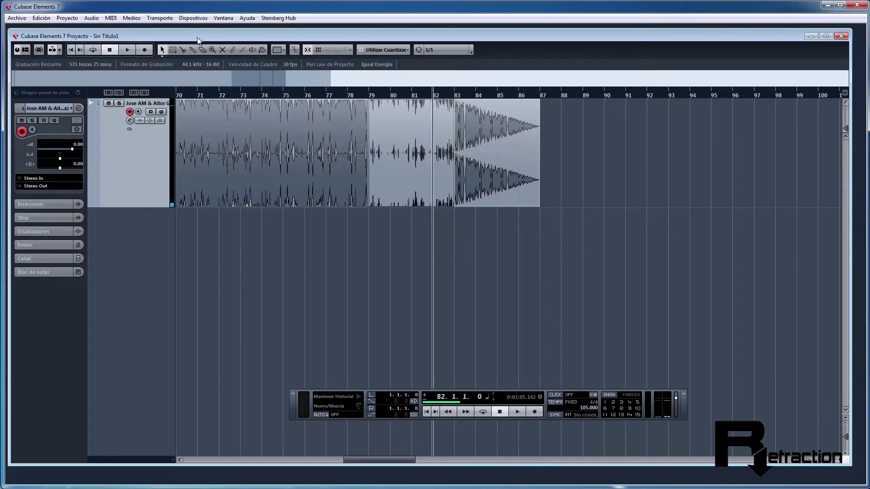
{"action": "left_click", "coordinate": [127, 51]}
{"action": "left_click", "coordinate": [113, 50]}
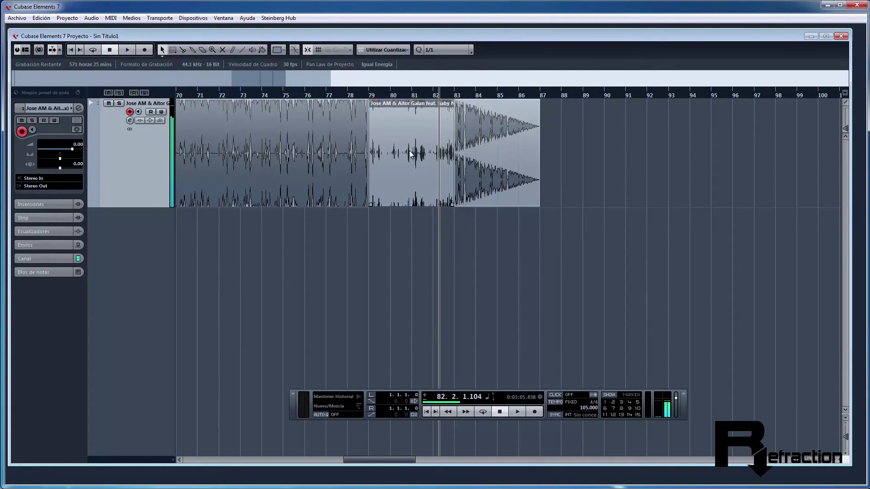
- Extend the event that starts at bar 79 to bar 84 and delete the faded event after it
{"action": "left_click_drag", "start_coordinate": [454, 206], "coordinate": [478, 207]}
{"action": "left_click", "coordinate": [504, 176]}
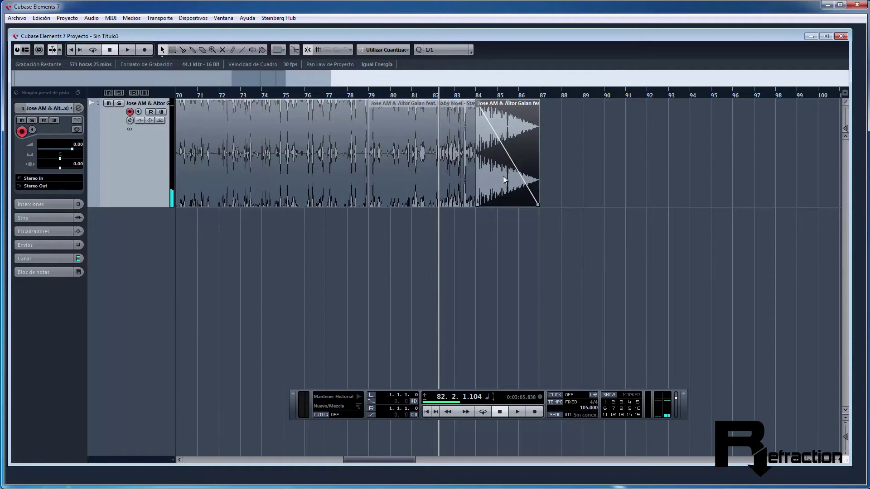
{"action": "key", "text": "Delete"}
- Resize the last event to span bars 78 to 82, playing from bar 81 to check its ending
{"action": "left_click", "coordinate": [461, 178]}
{"action": "left_click_drag", "start_coordinate": [474, 208], "coordinate": [433, 207]}
{"action": "left_click", "coordinate": [418, 94]}
{"action": "key", "text": "space"}
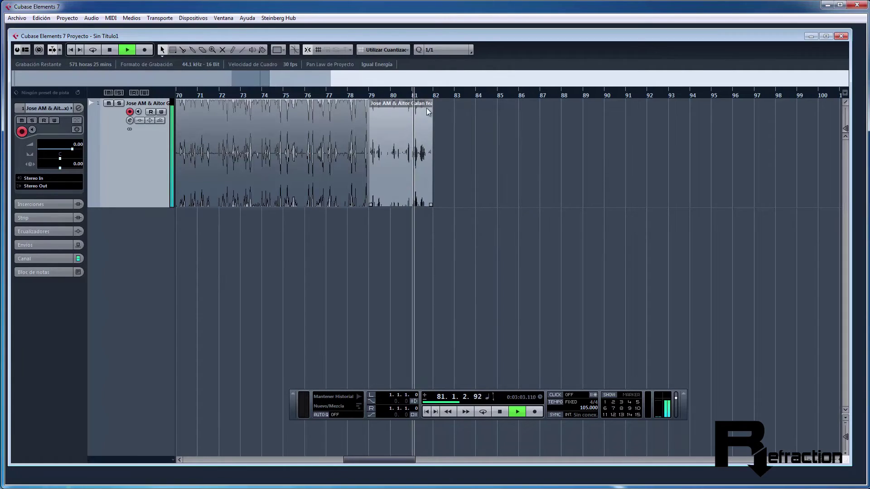
{"action": "left_click_drag", "start_coordinate": [367, 205], "coordinate": [348, 204]}
{"action": "left_click", "coordinate": [380, 203]}
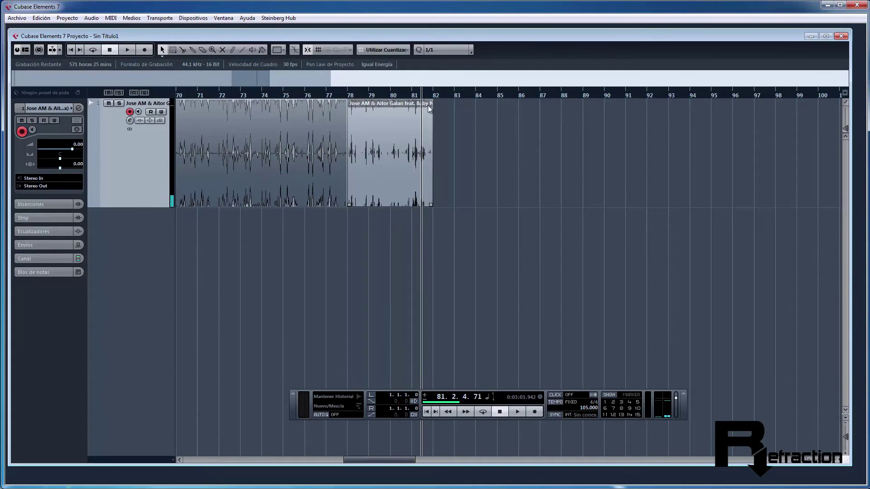
- Add a fade-out over the whole last event, from bar 78 to bar 82, and play it
{"action": "left_click_drag", "start_coordinate": [431, 101], "coordinate": [348, 101]}
{"action": "left_click", "coordinate": [347, 95]}
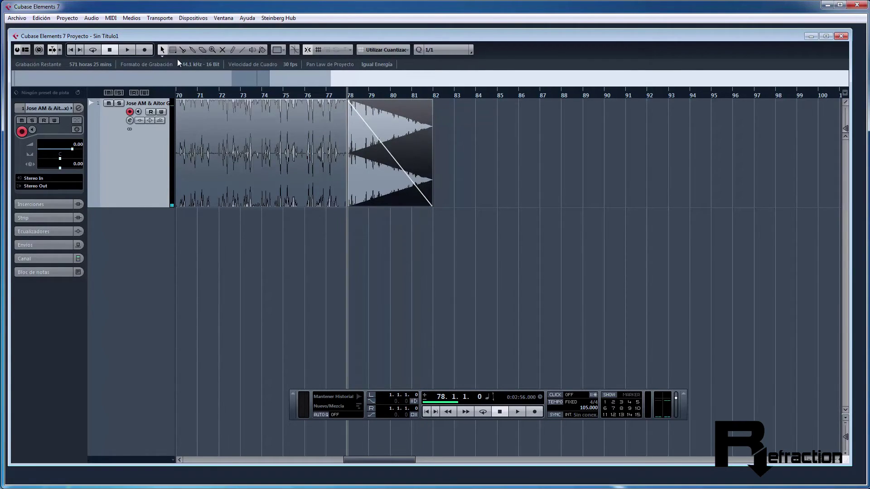
{"action": "left_click", "coordinate": [128, 50]}
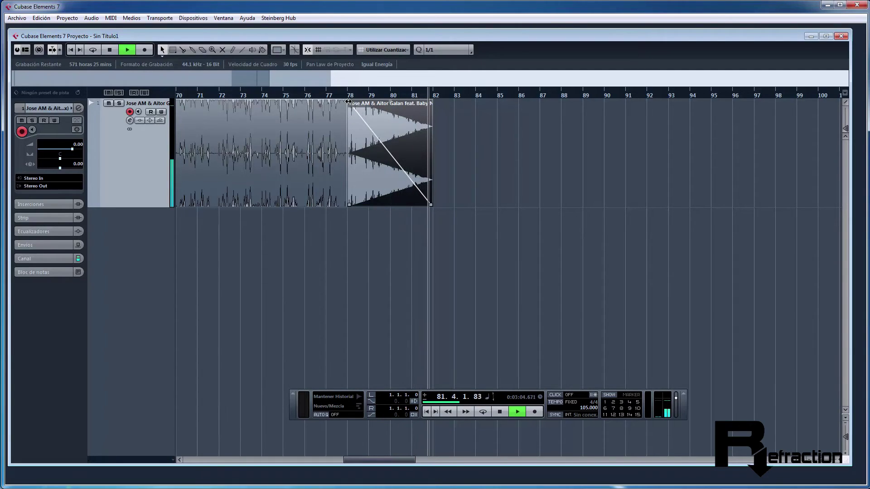
- Remove the fade-out from the last event and the fade-in from the event at bar 1
{"action": "left_click_drag", "start_coordinate": [349, 102], "coordinate": [358, 105]}
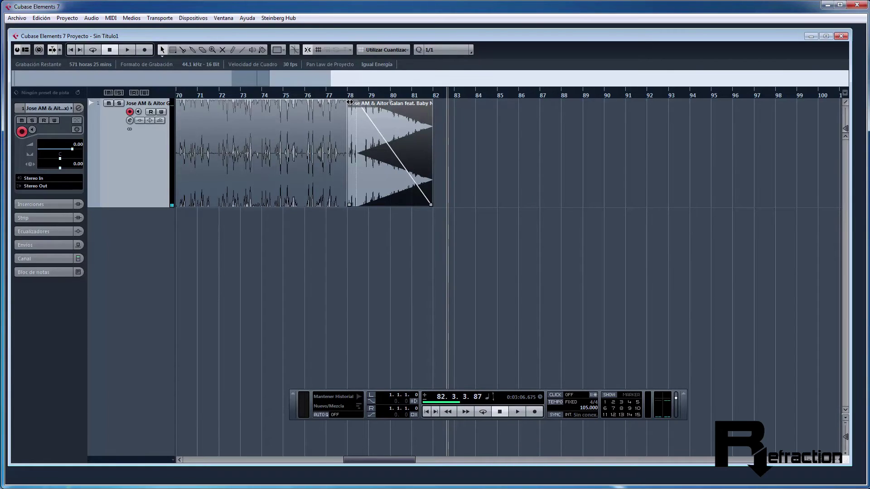
{"action": "left_click_drag", "start_coordinate": [353, 101], "coordinate": [433, 102]}
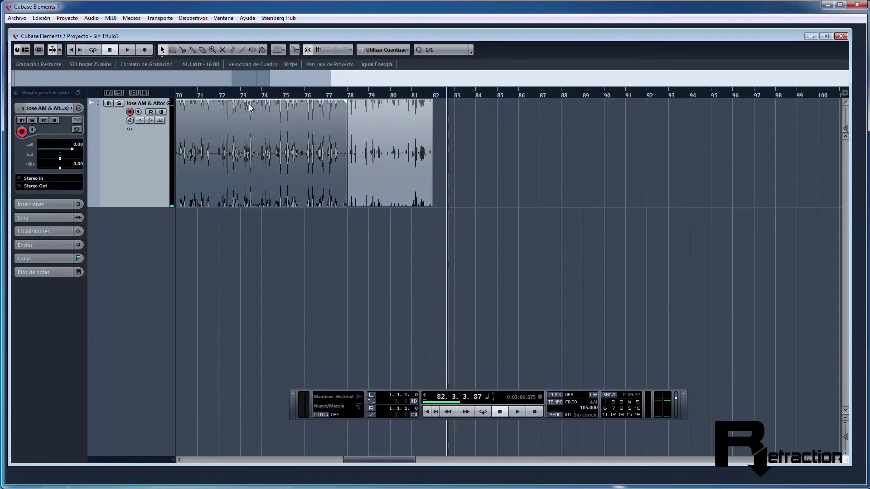
{"action": "left_click_drag", "start_coordinate": [253, 95], "coordinate": [25, 84]}
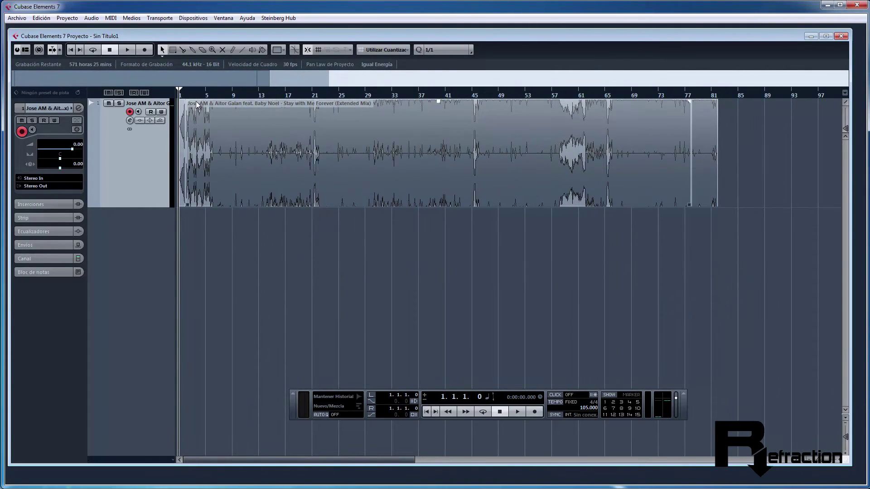
{"action": "left_click_drag", "start_coordinate": [201, 97], "coordinate": [152, 140]}
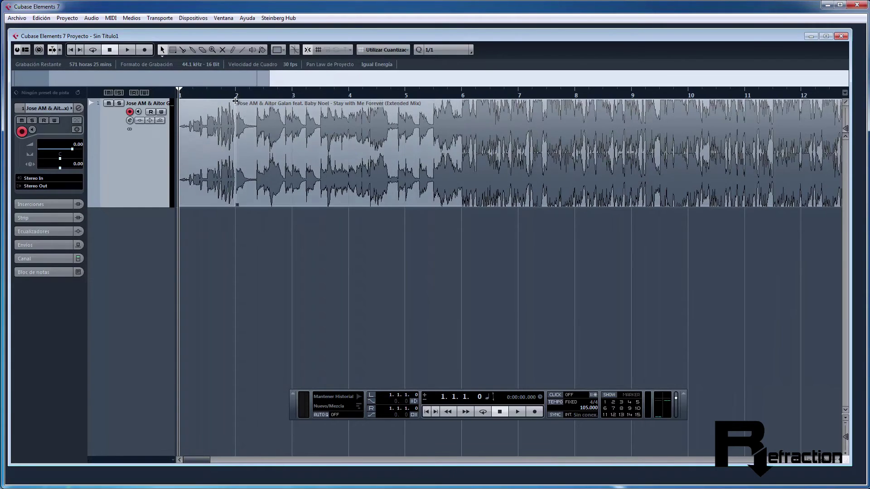
{"action": "left_click_drag", "start_coordinate": [235, 102], "coordinate": [180, 111]}
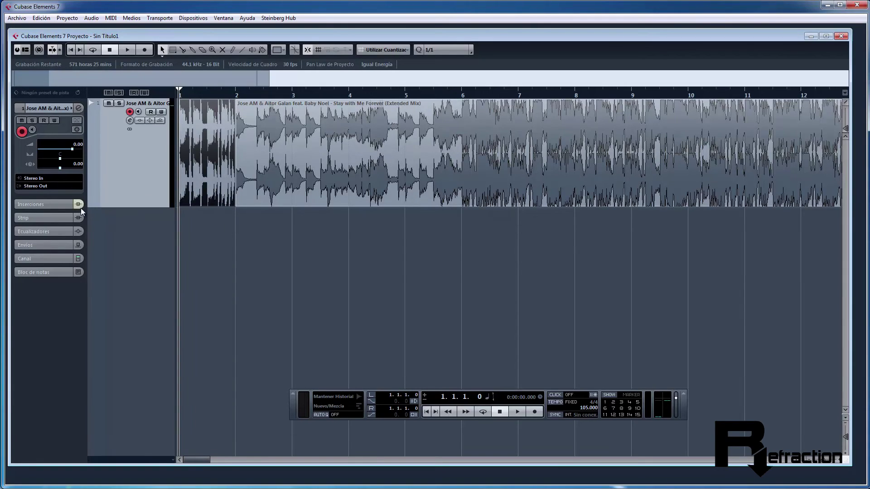
- Enable reading on the track's volume automation and draw a fade-in from silence at bar 1 to 0.00 at bar 2, playing it briefly
{"action": "left_click", "coordinate": [92, 204]}
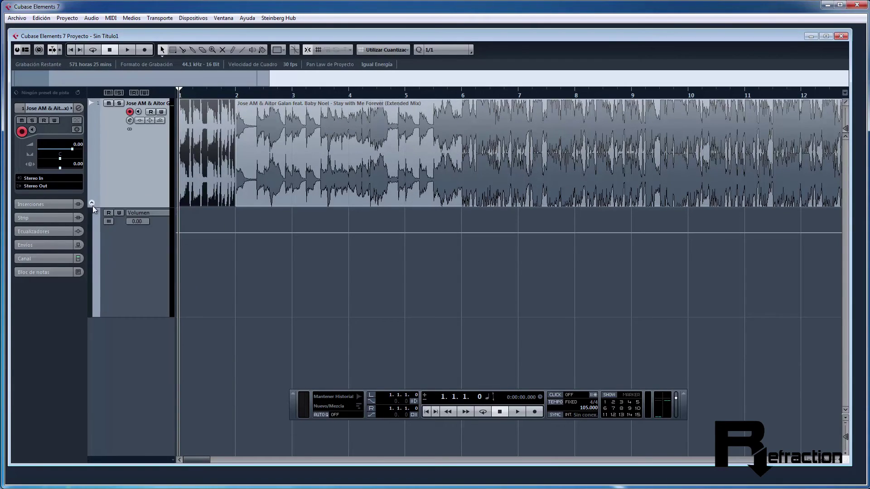
{"action": "left_click", "coordinate": [109, 213]}
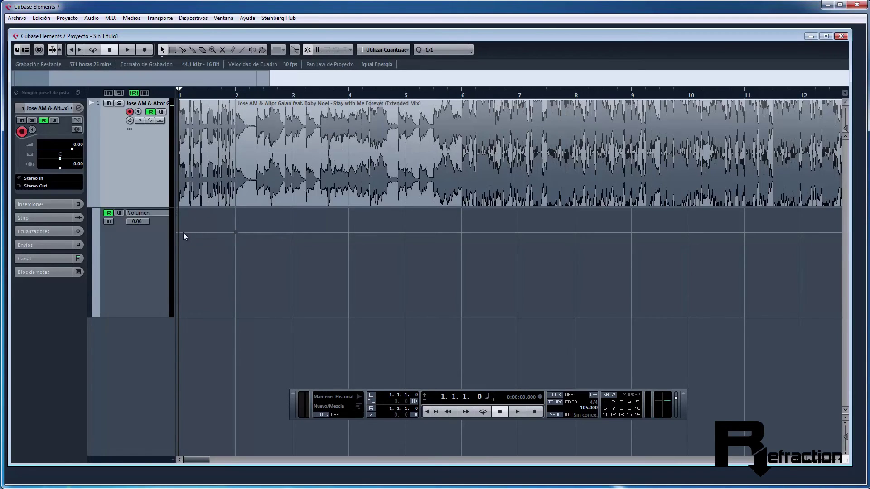
{"action": "left_click_drag", "start_coordinate": [183, 233], "coordinate": [157, 334]}
{"action": "left_click", "coordinate": [127, 51]}
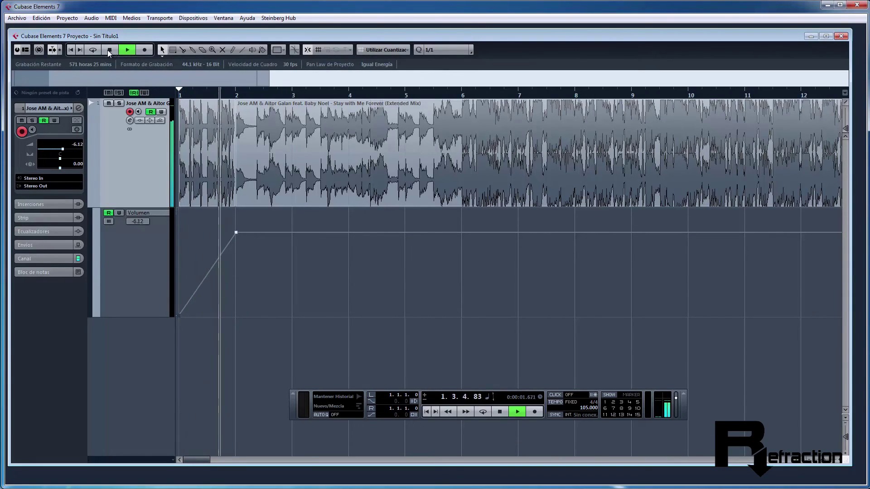
{"action": "left_click", "coordinate": [106, 50]}
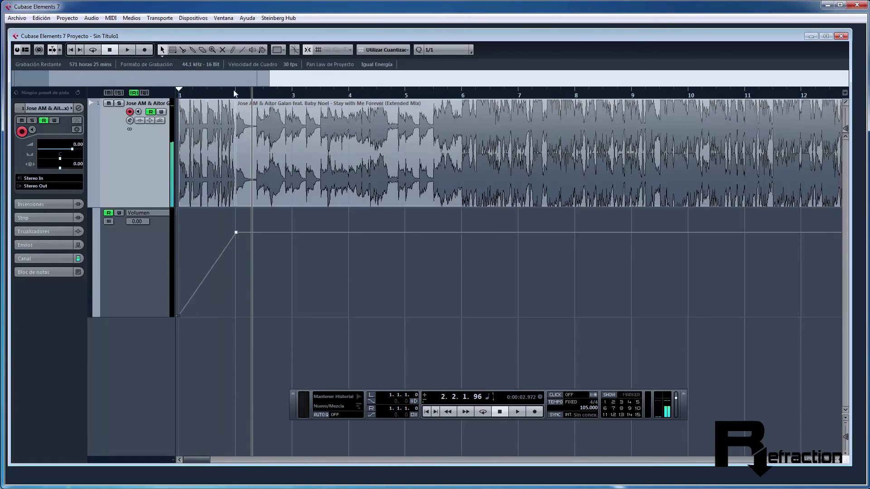
- Draw a volume automation fade-out from 0.00 at bar 78 to silence at bar 82 and play its beginning
{"action": "left_click", "coordinate": [323, 94]}
{"action": "left_click_drag", "start_coordinate": [324, 107], "coordinate": [453, 30]}
{"action": "left_click_drag", "start_coordinate": [458, 100], "coordinate": [448, 121]}
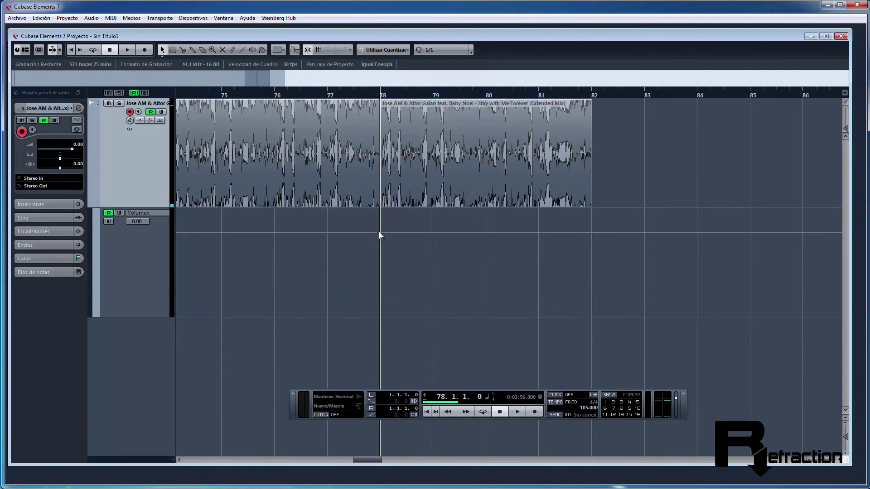
{"action": "left_click_drag", "start_coordinate": [594, 232], "coordinate": [586, 329]}
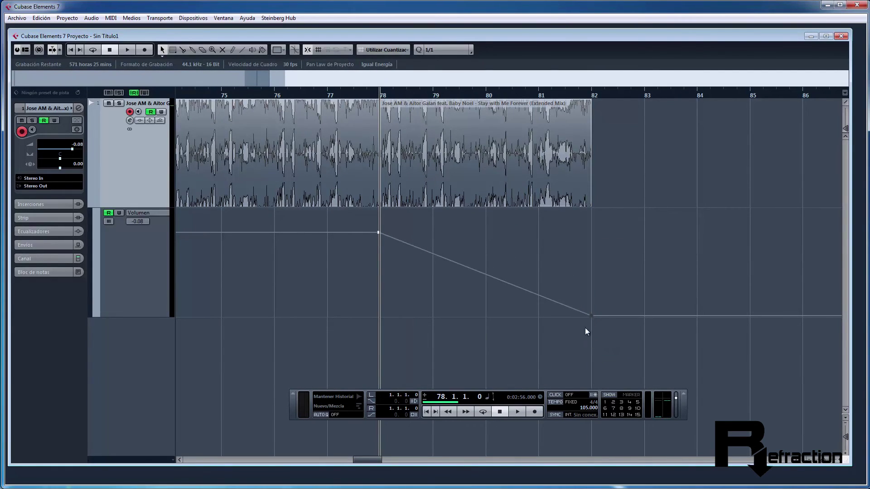
{"action": "left_click", "coordinate": [128, 50]}
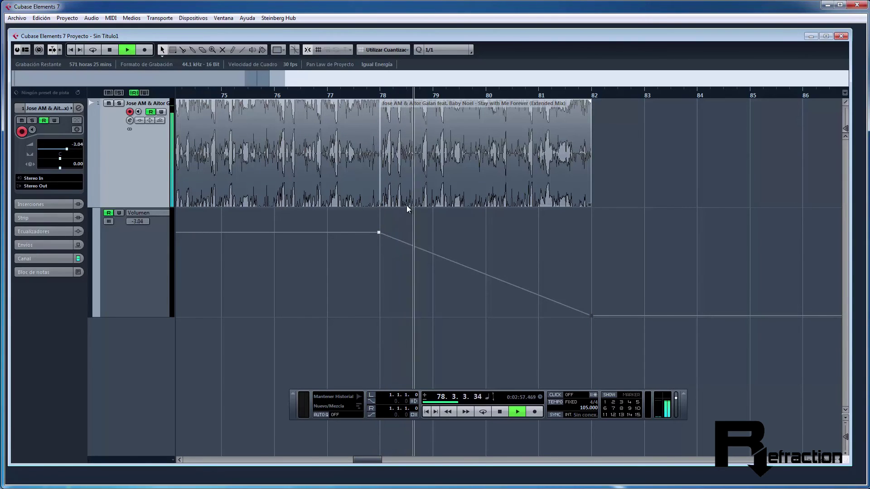
{"action": "left_click", "coordinate": [128, 50]}
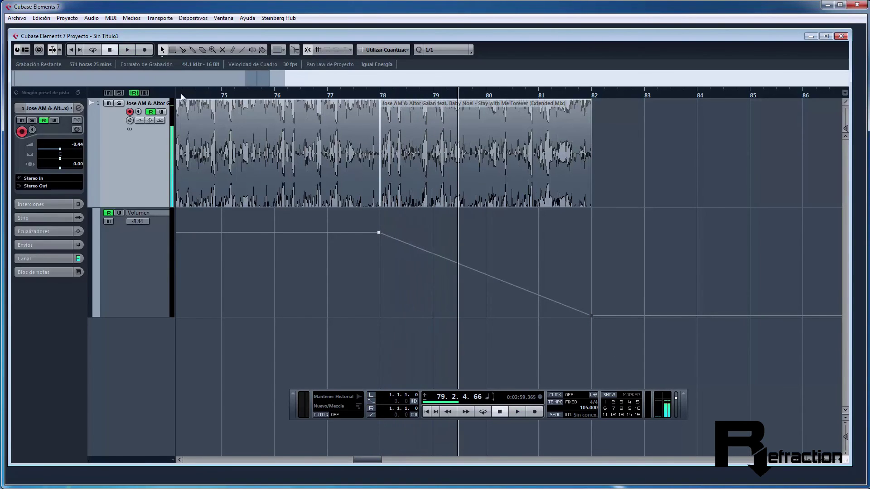
- Add a lowered volume automation point at bar 80 for a steeper initial drop, play from bar 78, and return to bar 1
{"action": "left_click_drag", "start_coordinate": [486, 277], "coordinate": [487, 301]}
{"action": "left_click", "coordinate": [380, 90]}
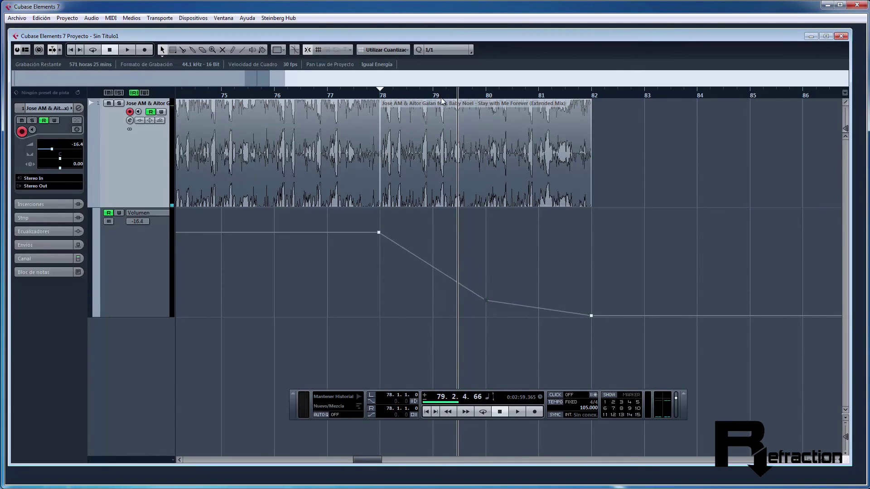
{"action": "left_click", "coordinate": [380, 95]}
{"action": "left_click", "coordinate": [127, 50]}
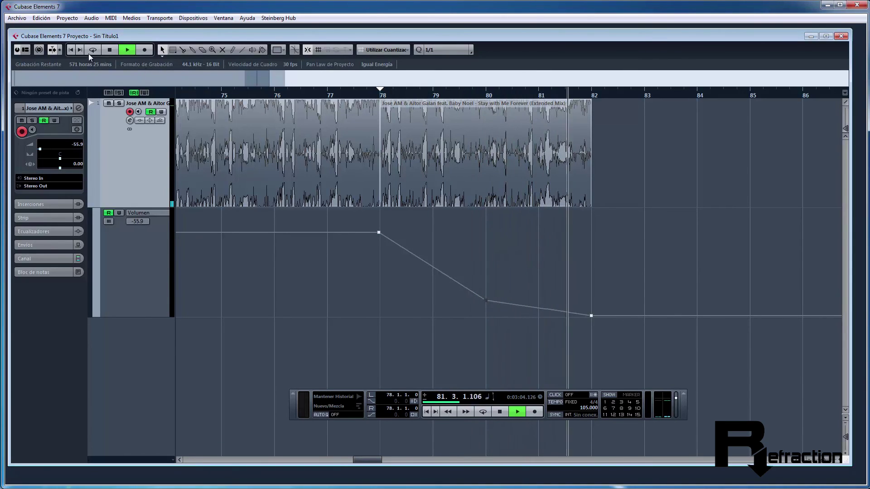
{"action": "key", "text": "space"}
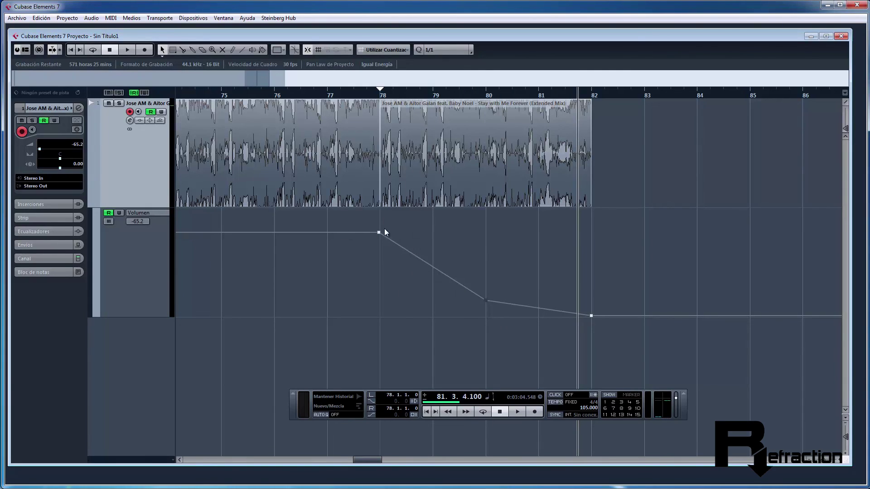
{"action": "left_click_drag", "start_coordinate": [227, 95], "coordinate": [24, 4]}
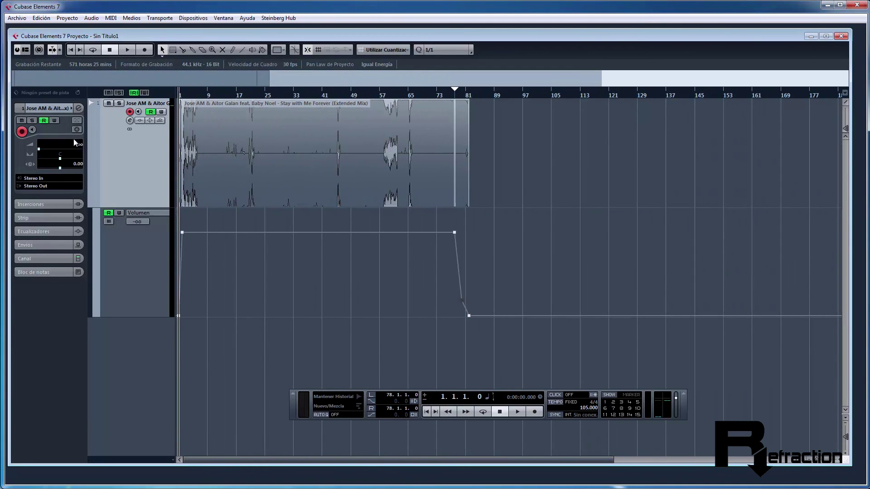